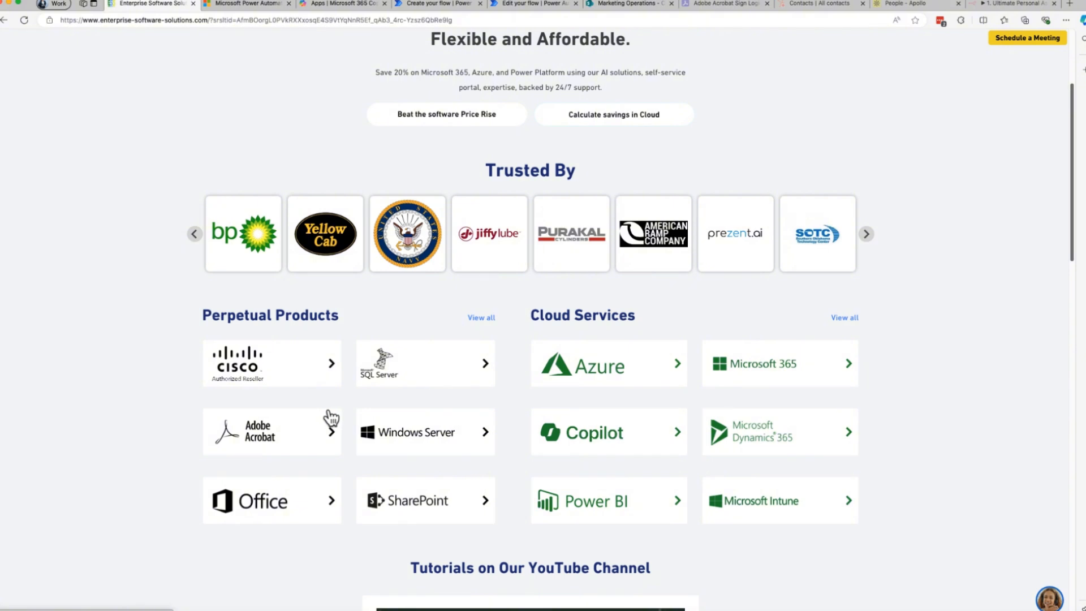
Switch to Power Automate and start an automated cloud flow named "When an item is created in SharePoint, send an email".
scroll(328, 417, up, 3)
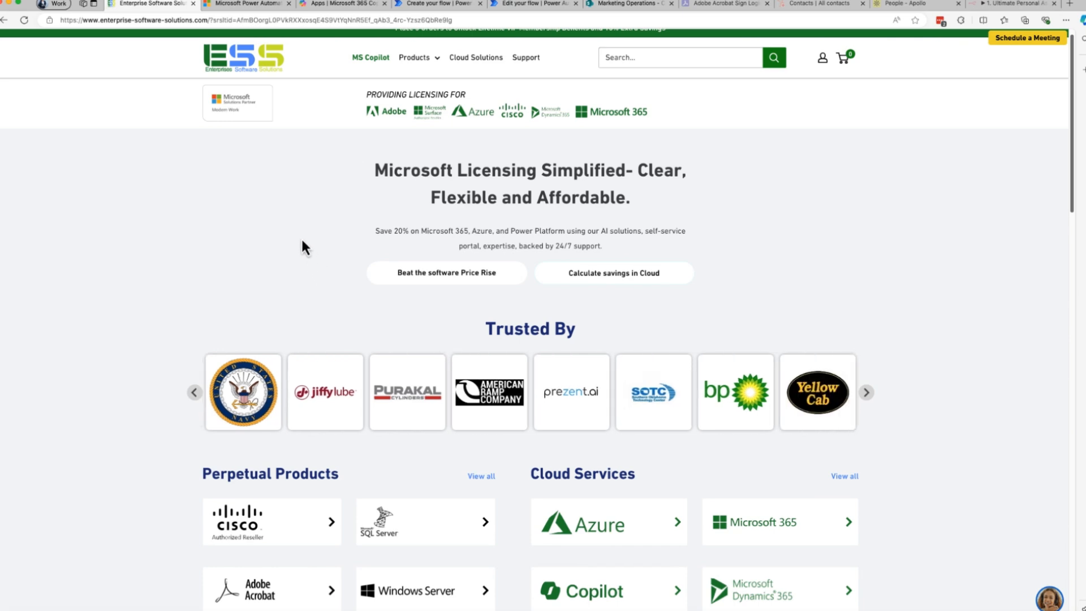
click(259, 3)
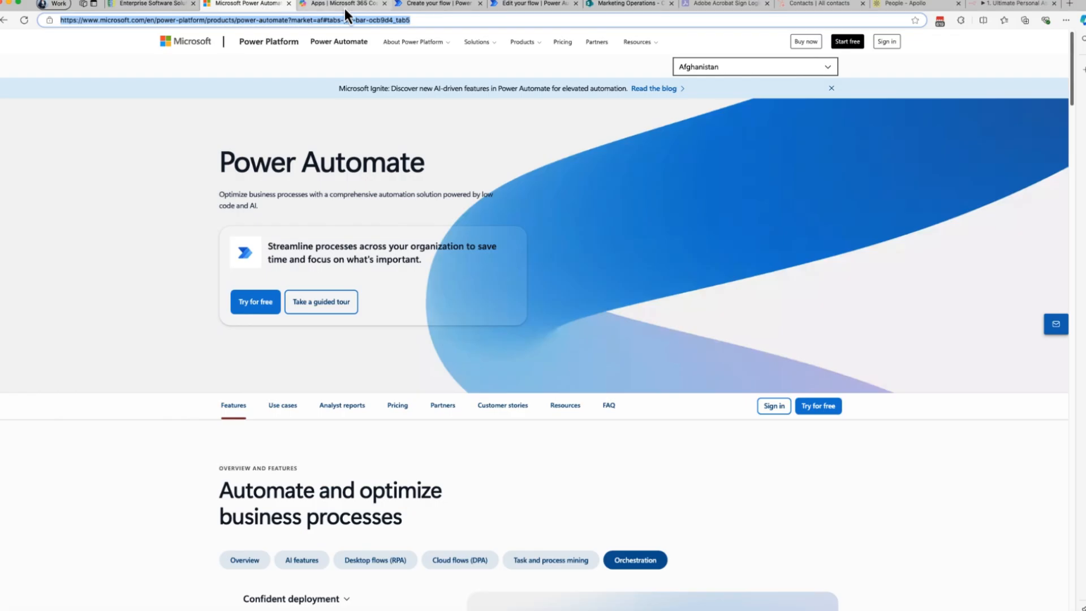
click(418, 4)
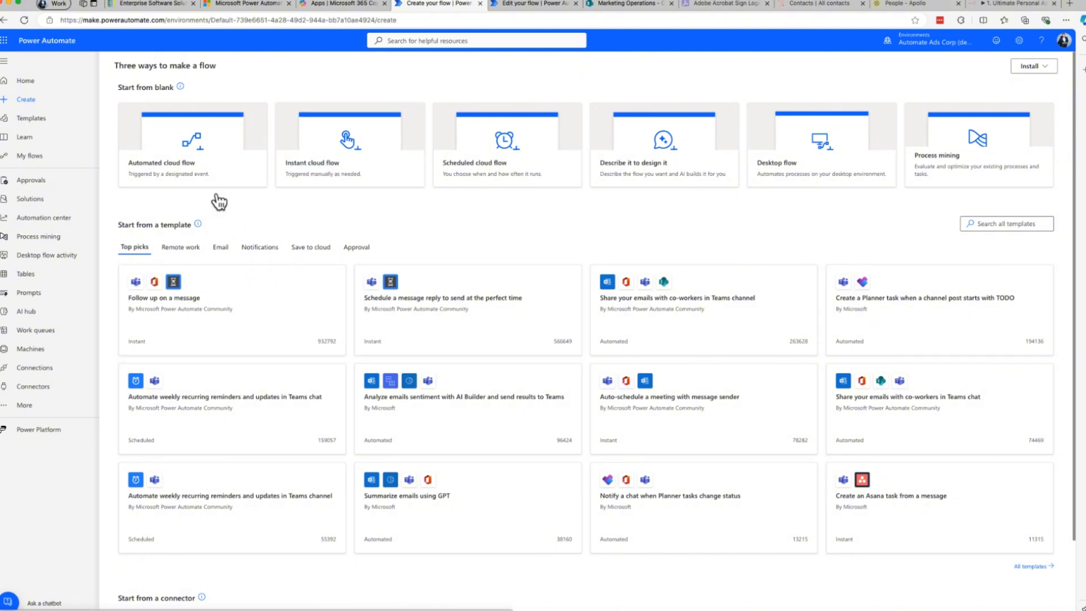
click(210, 167)
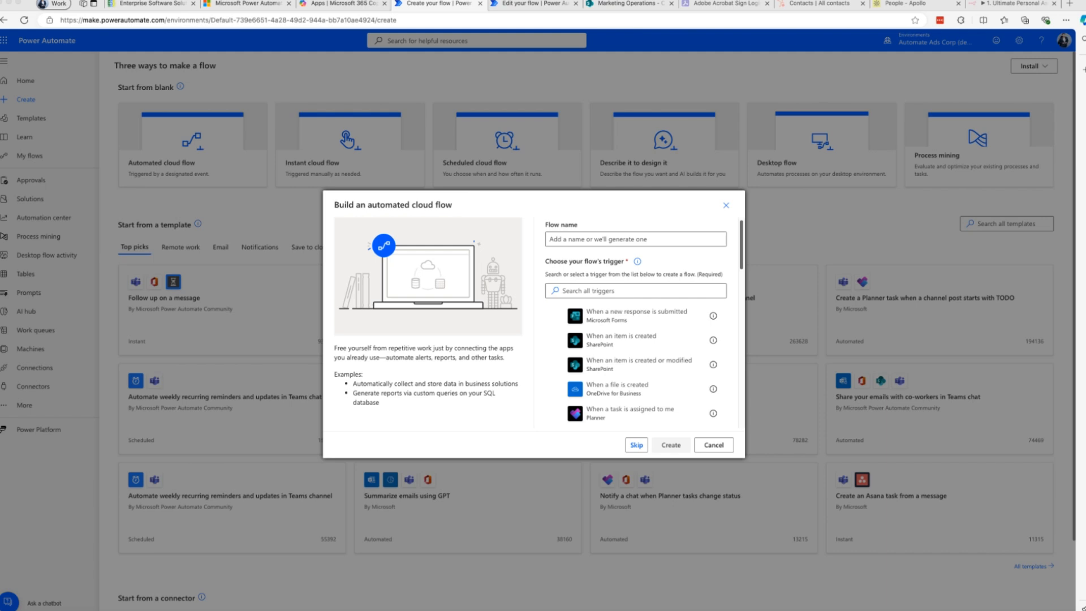
click(572, 240)
text(When an item is created in SharePoint, send an email)
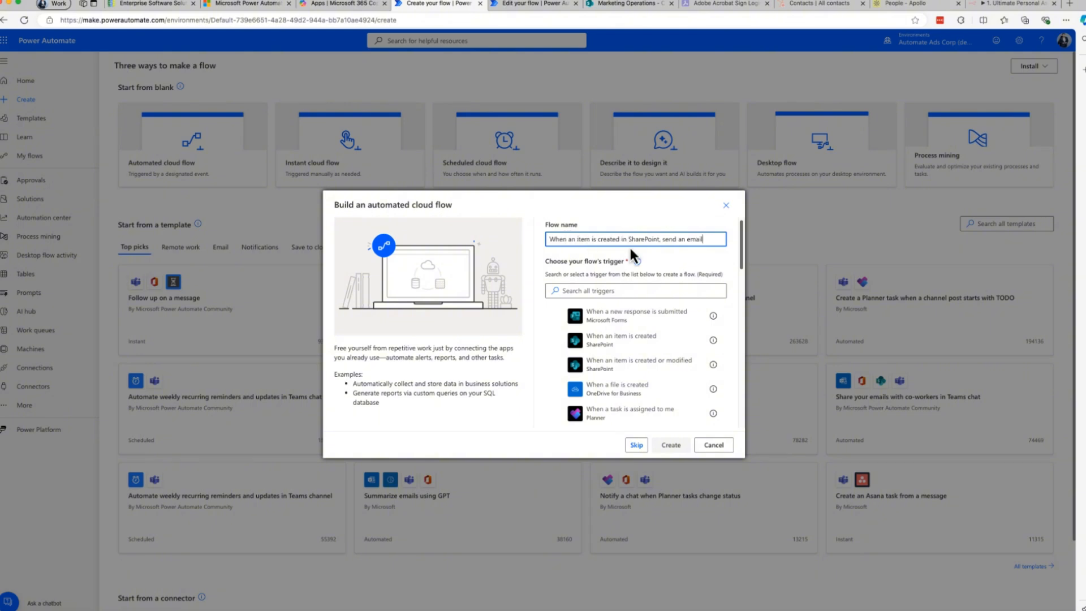
Check the Campaign Issue Tracker List in SharePoint and replace "item" with "Issue" in the flow name.
click(663, 240)
double_click(582, 239)
click(620, 2)
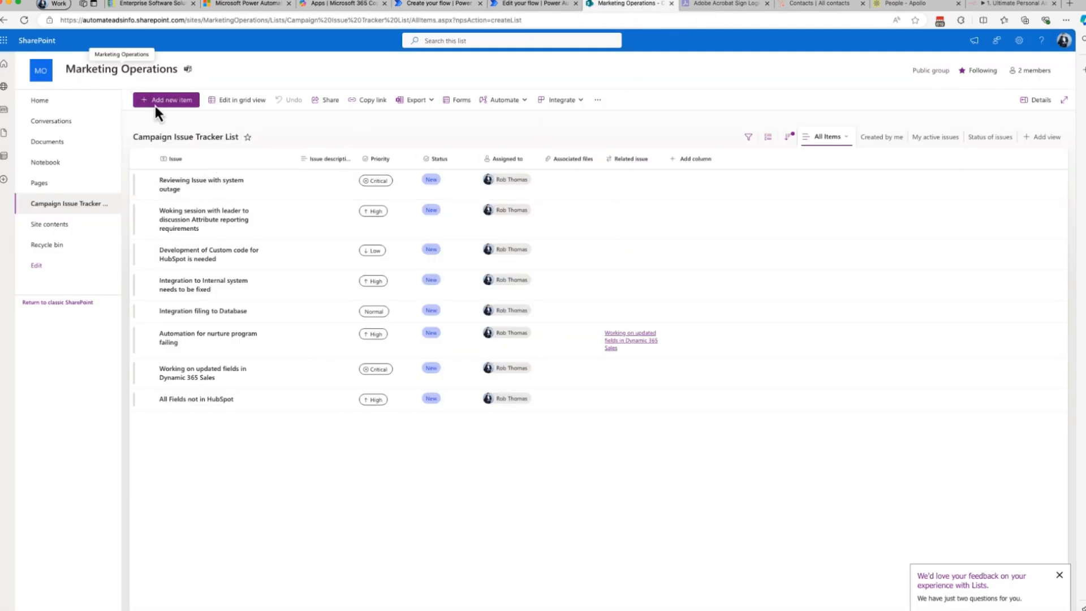
click(417, 3)
double_click(582, 238)
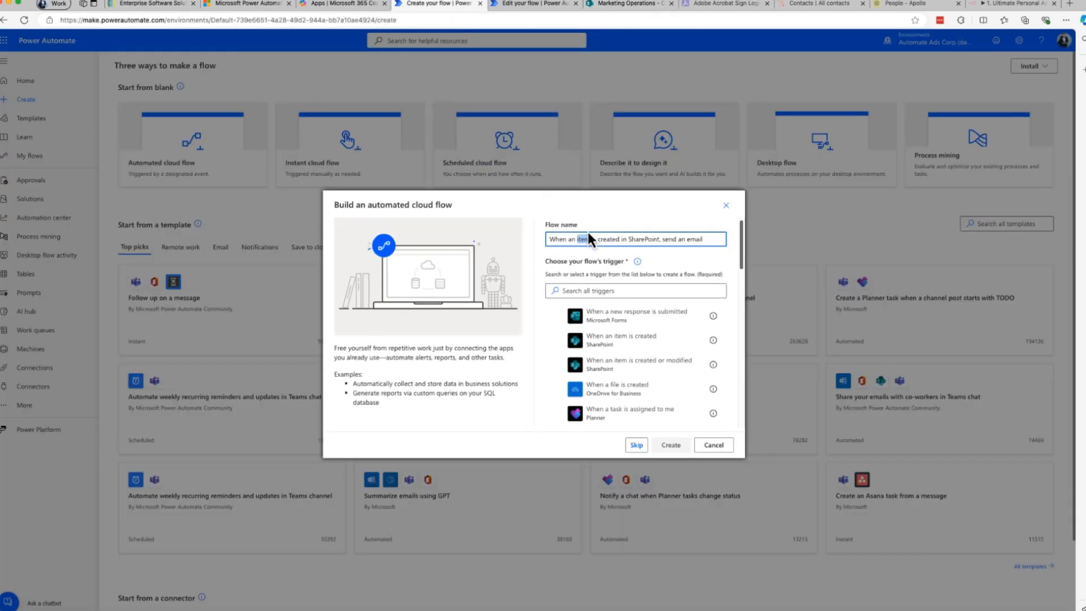
text(Issue is)
Search the triggers for SharePoint and create the flow with the "When an item is created" trigger.
click(589, 291)
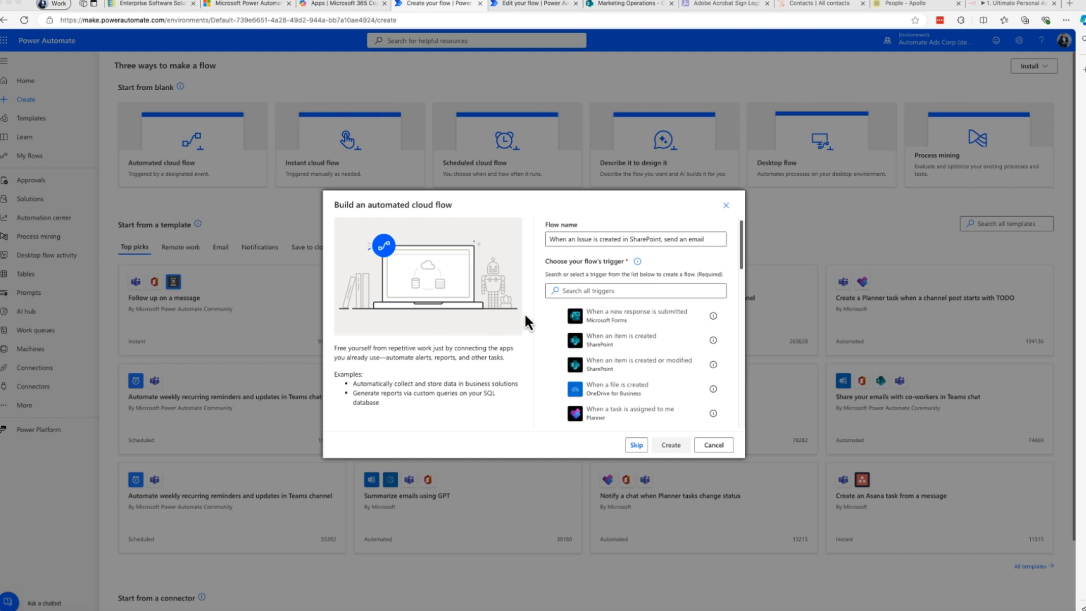
click(586, 290)
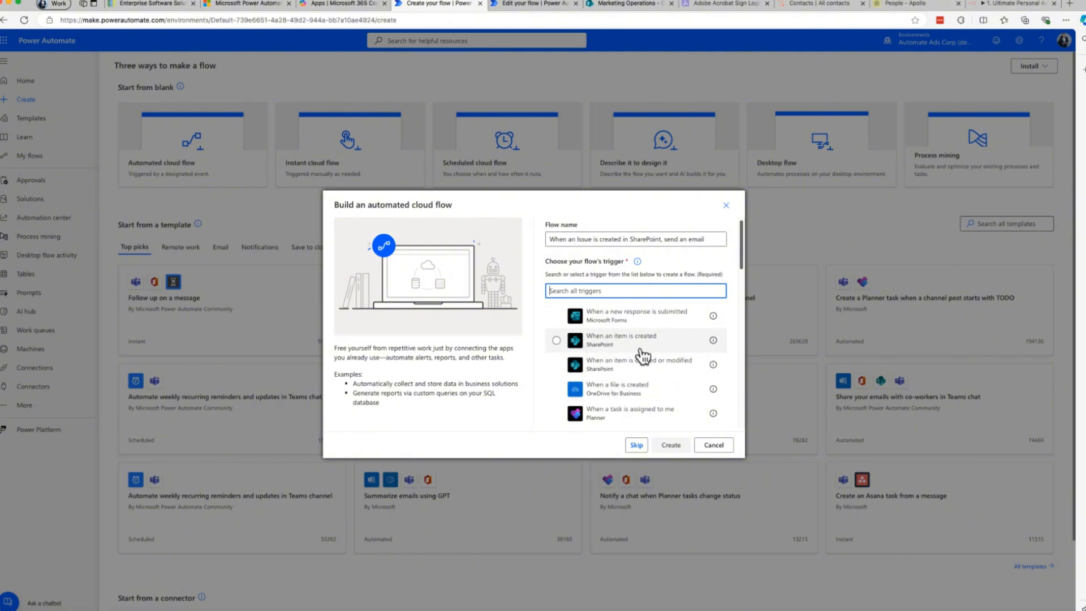
text(SharePoint)
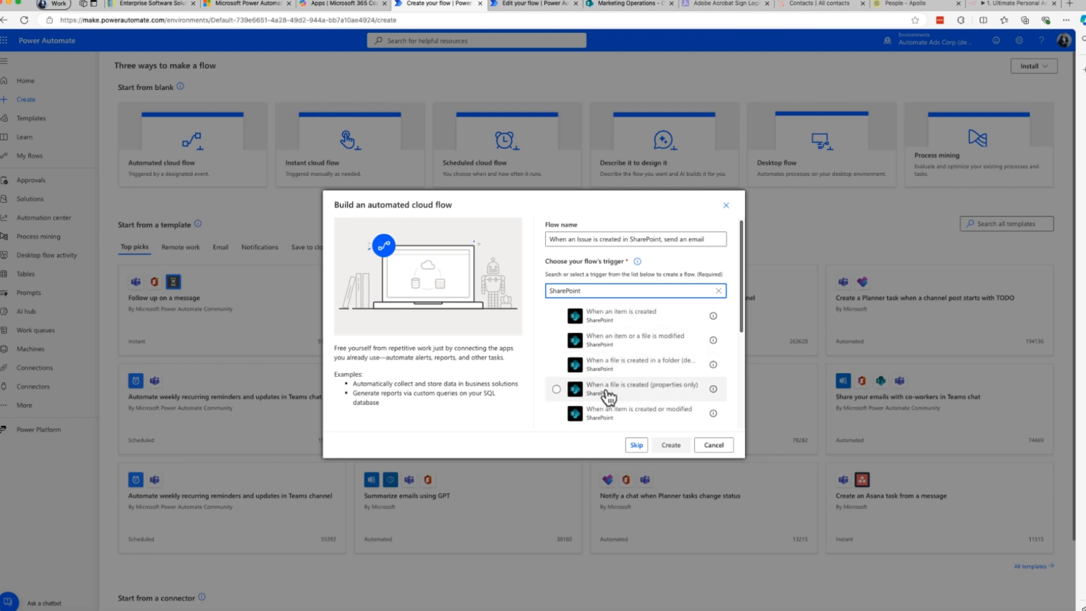
scroll(625, 421, down, 3)
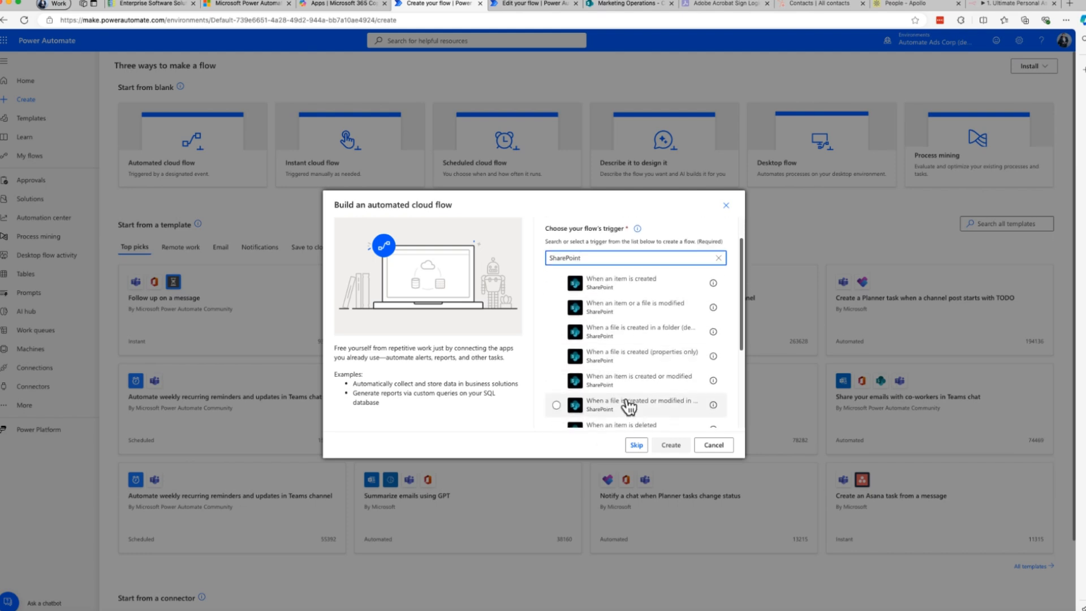
scroll(627, 391, up, 5)
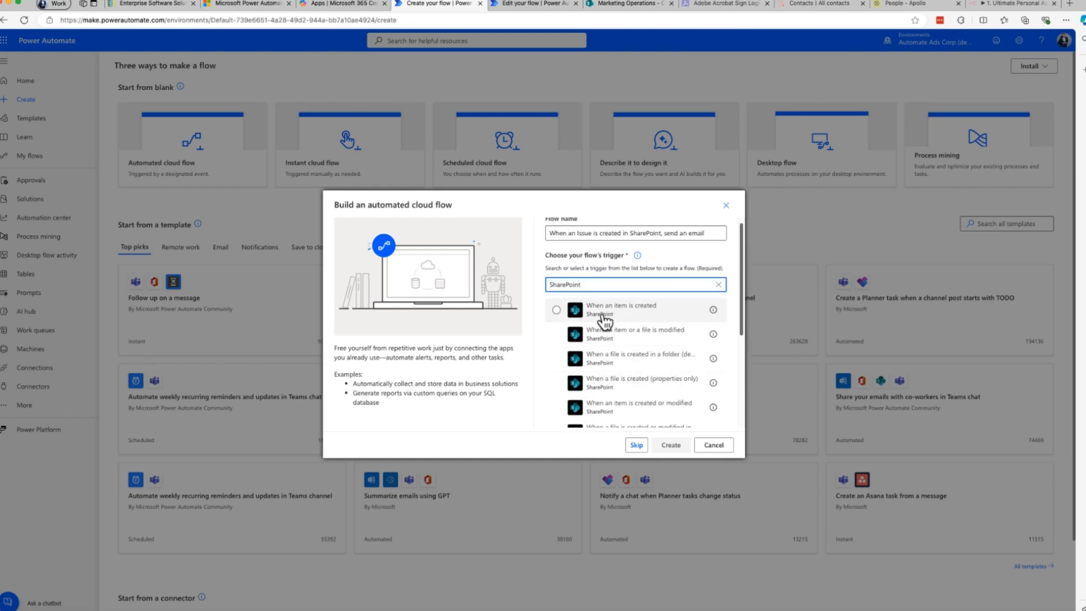
click(628, 317)
click(672, 444)
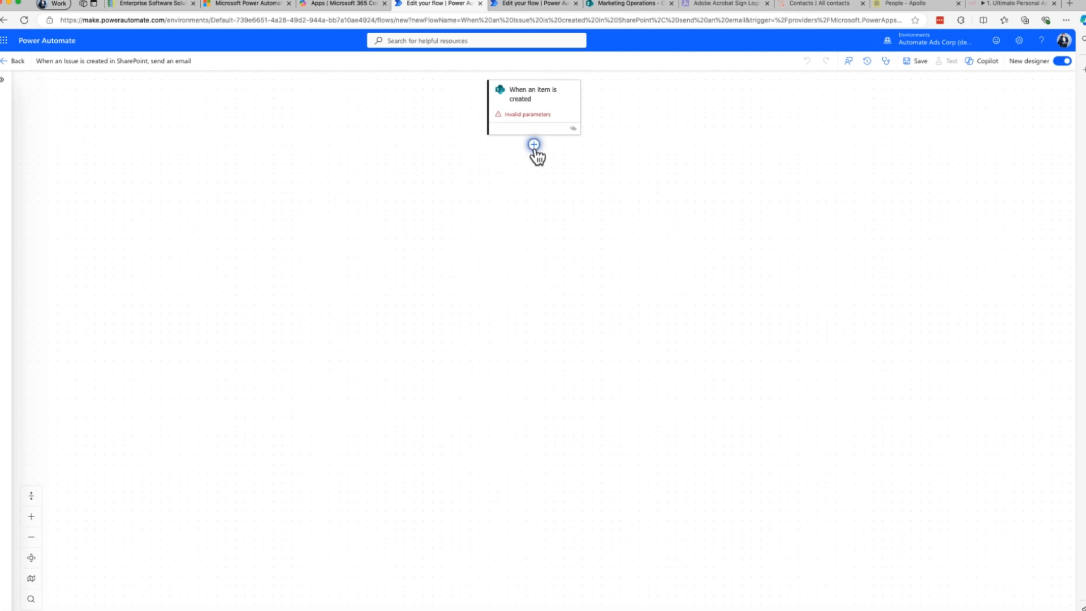
Add the Office 365 Outlook action "Send an email (V2)" below the trigger.
click(533, 146)
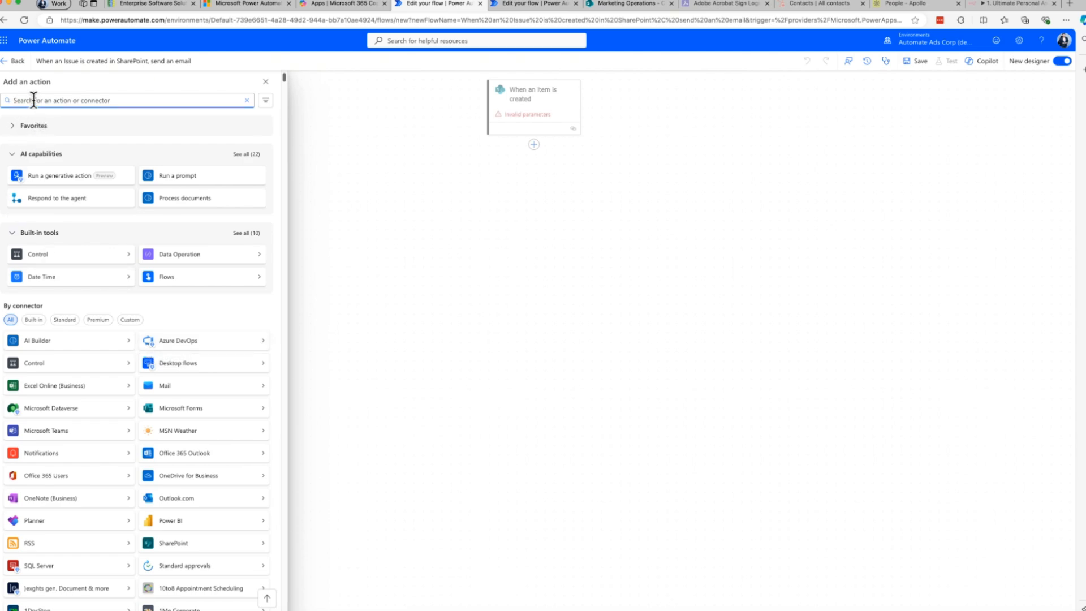
text(Outlook)
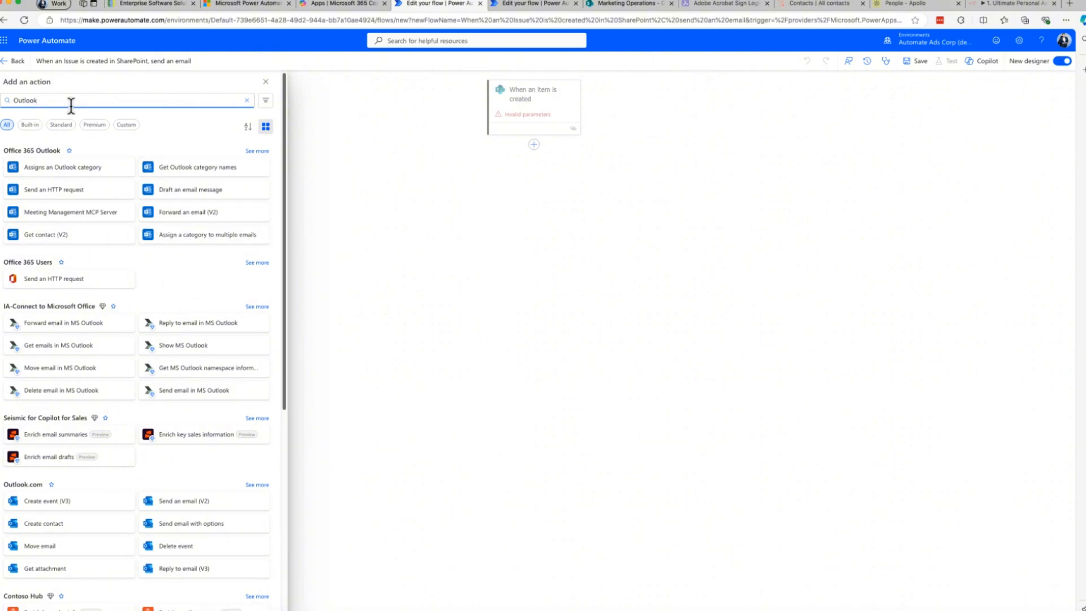
text(365)
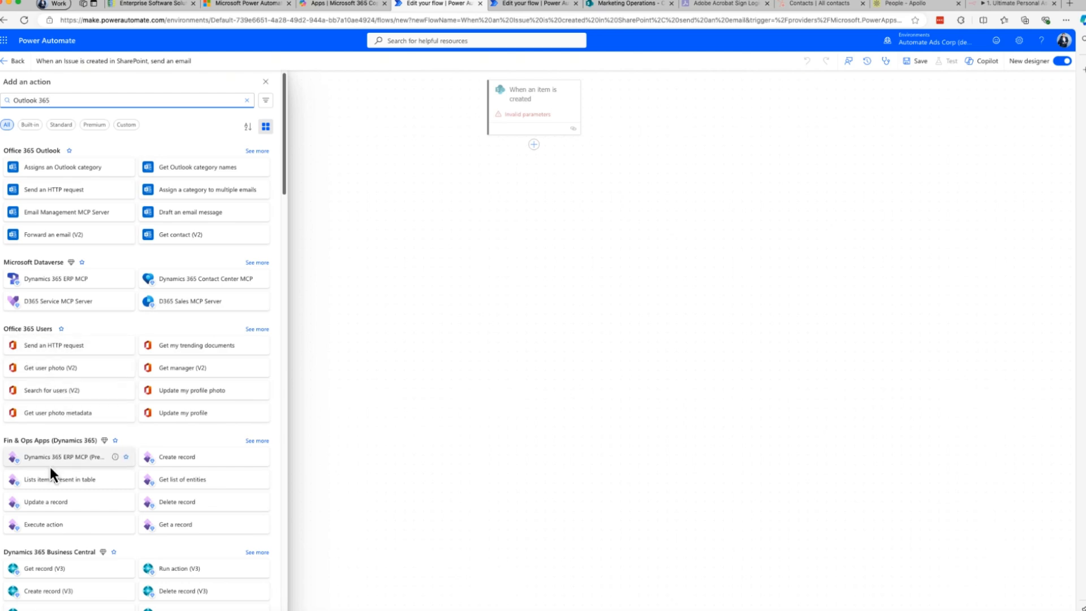
click(257, 152)
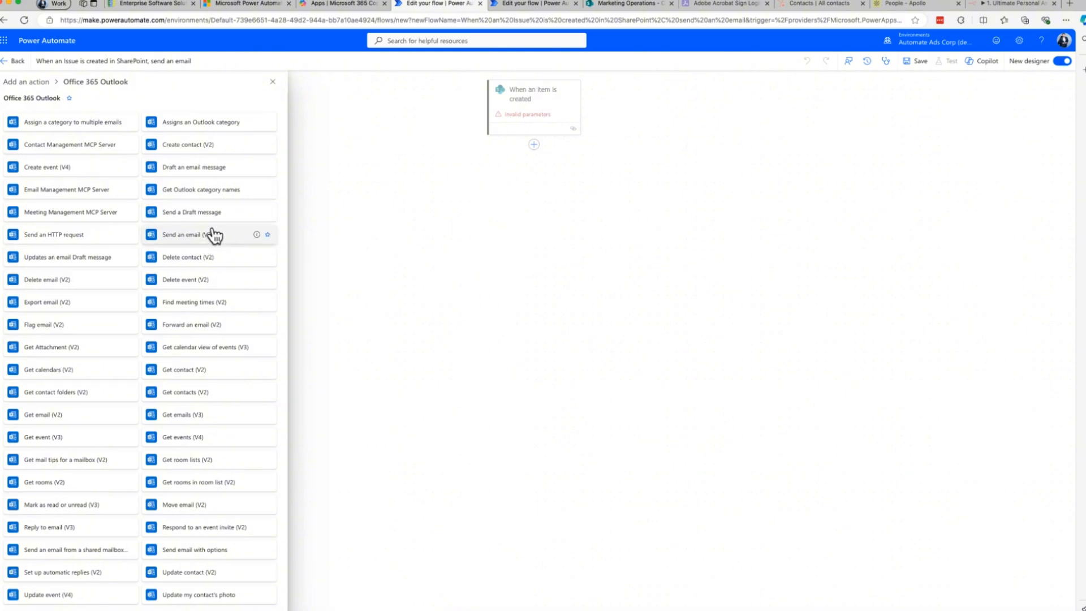
click(199, 247)
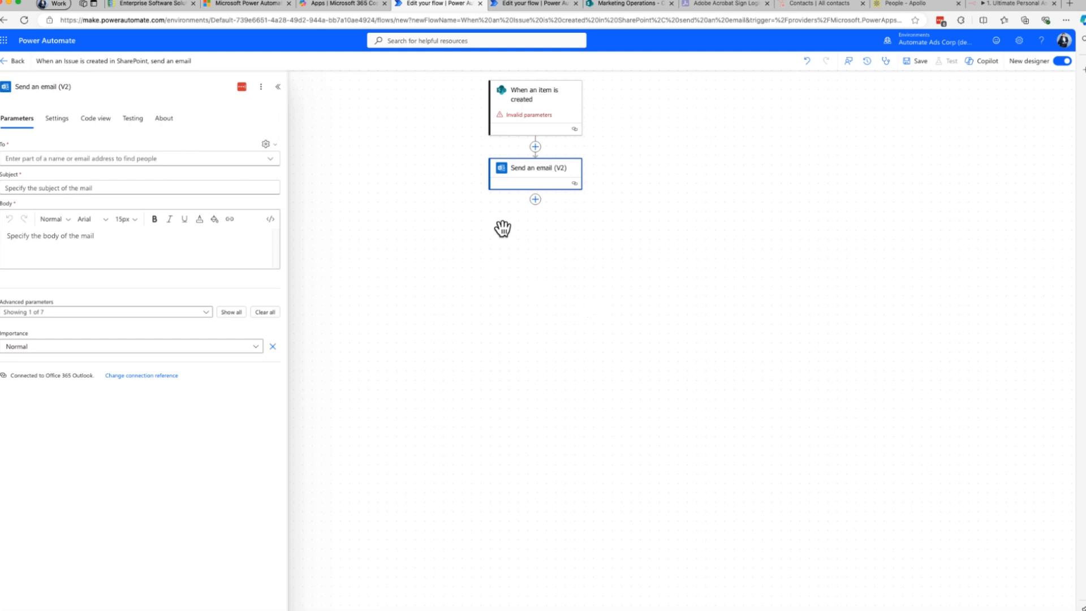
Look through the parameters of the "When an item is created" trigger and the "Send an email (V2)" action.
click(566, 121)
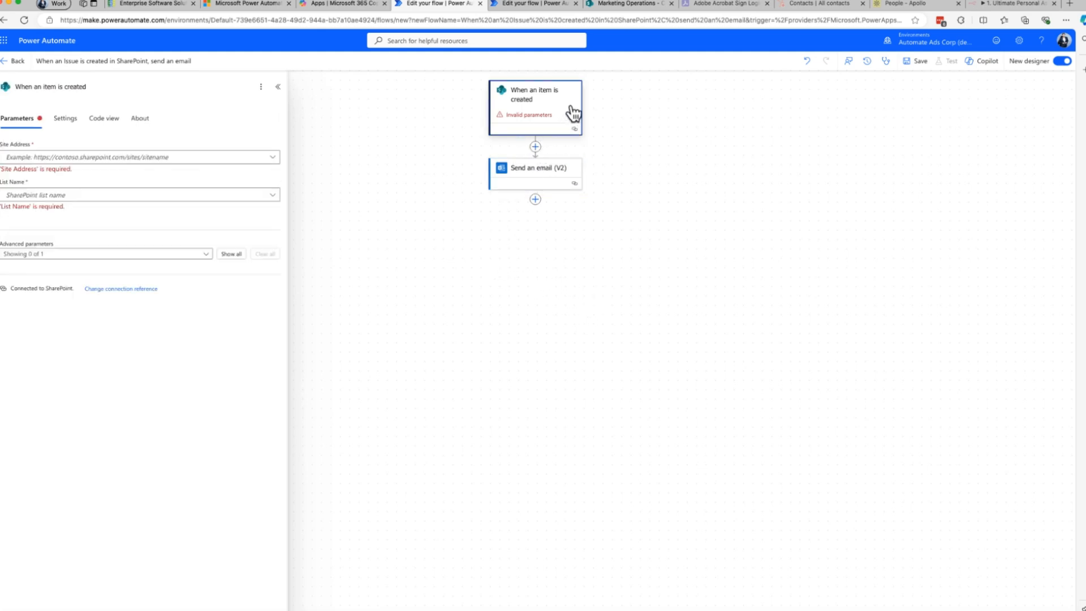
click(529, 296)
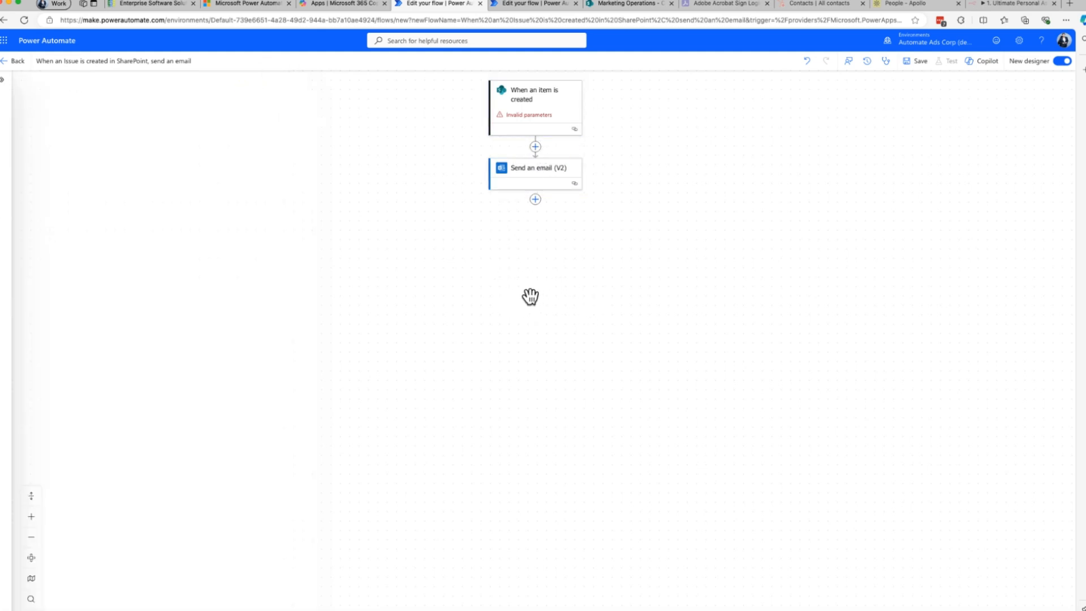
click(548, 176)
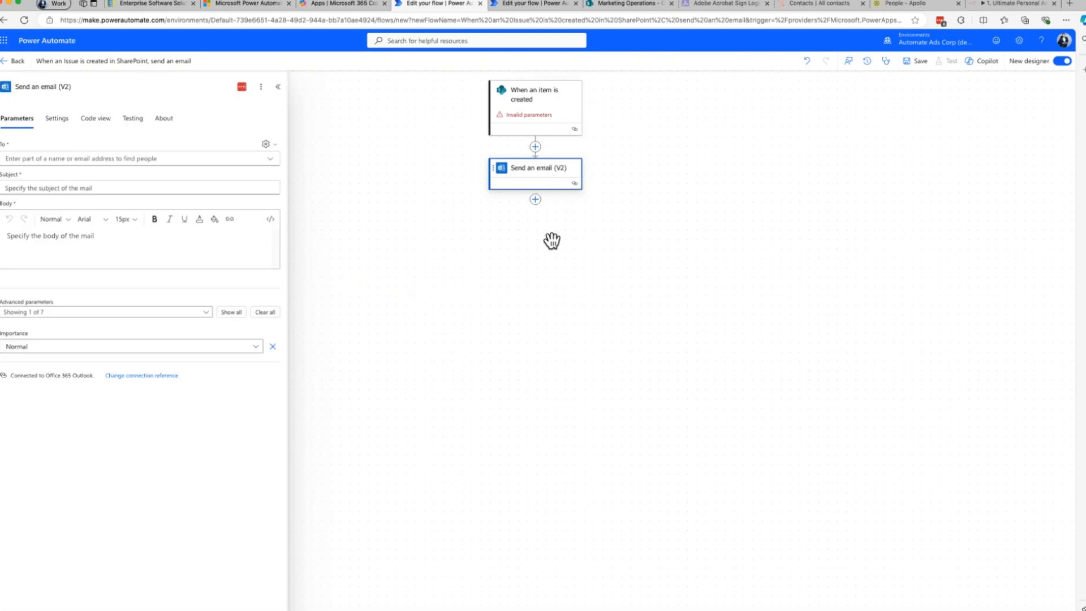
Turn off LastPass for this site from the trigger's Site Address field.
click(574, 109)
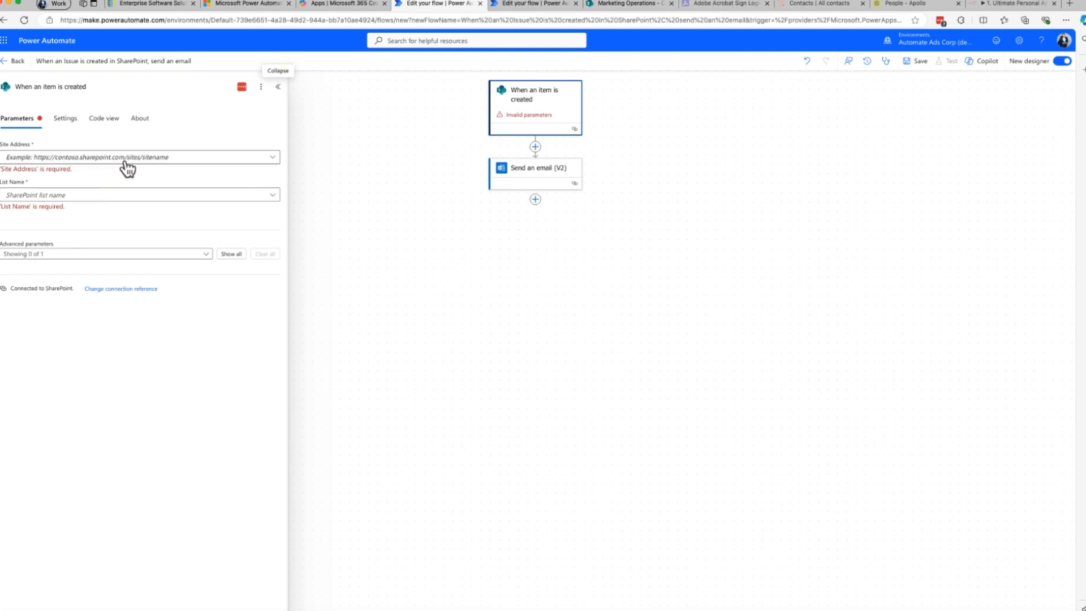
click(145, 162)
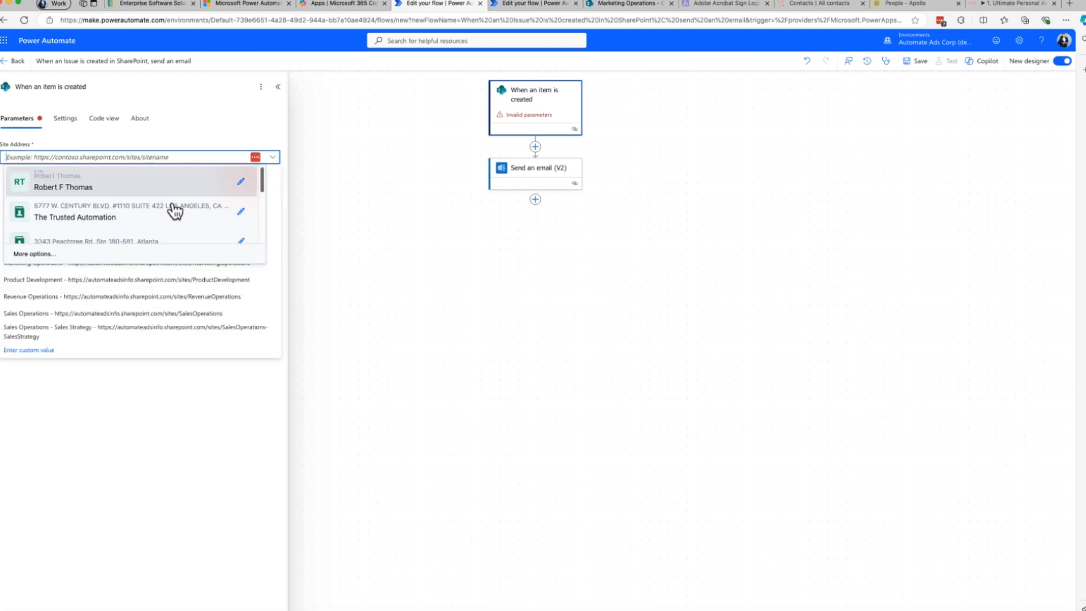
click(255, 161)
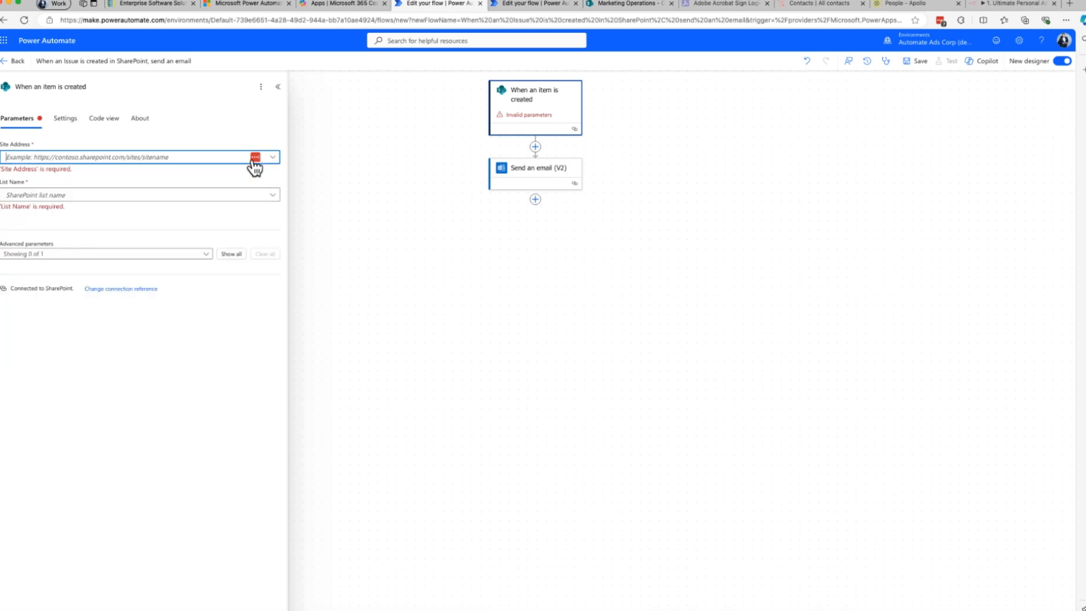
click(254, 162)
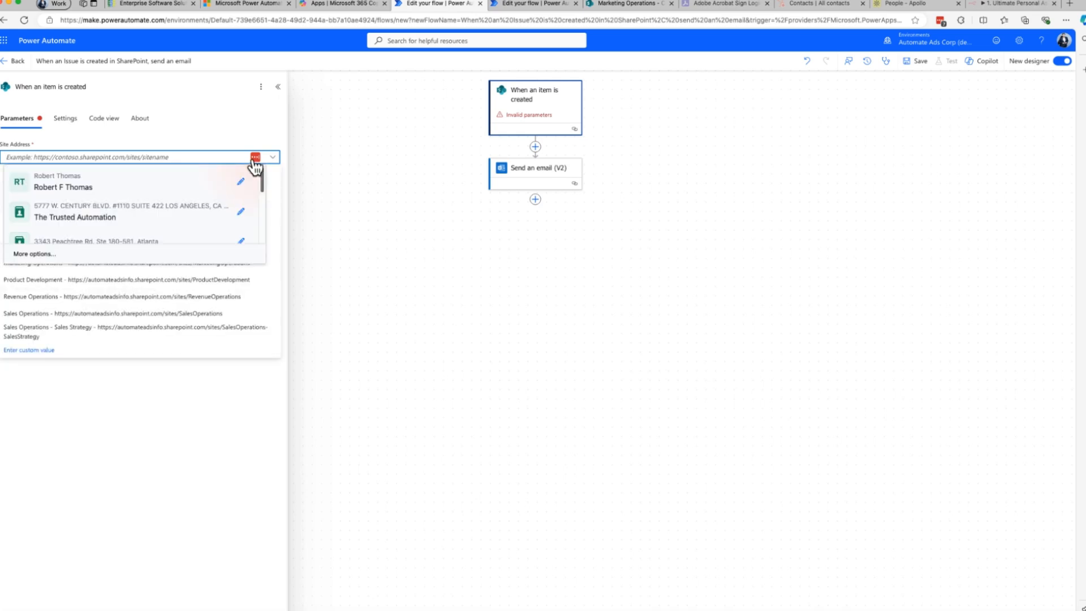
click(42, 254)
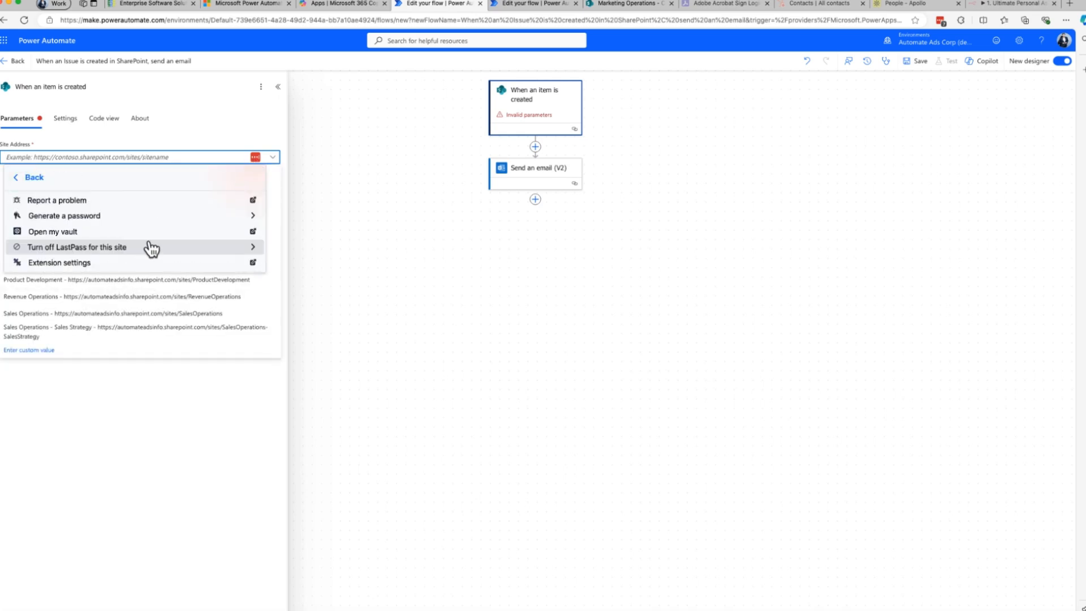
click(113, 250)
click(73, 215)
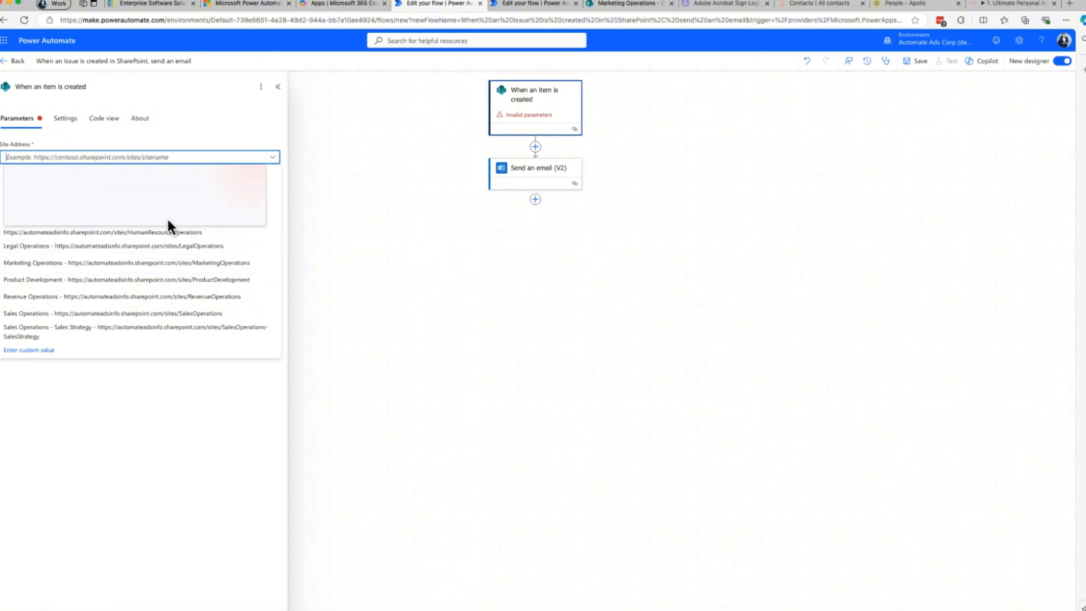
click(256, 175)
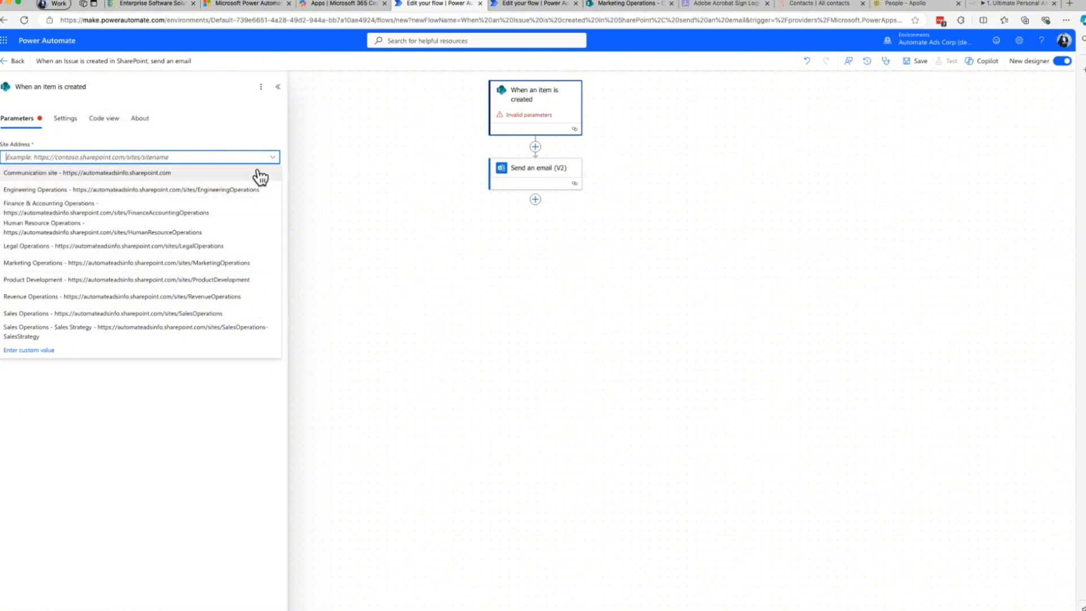
click(219, 133)
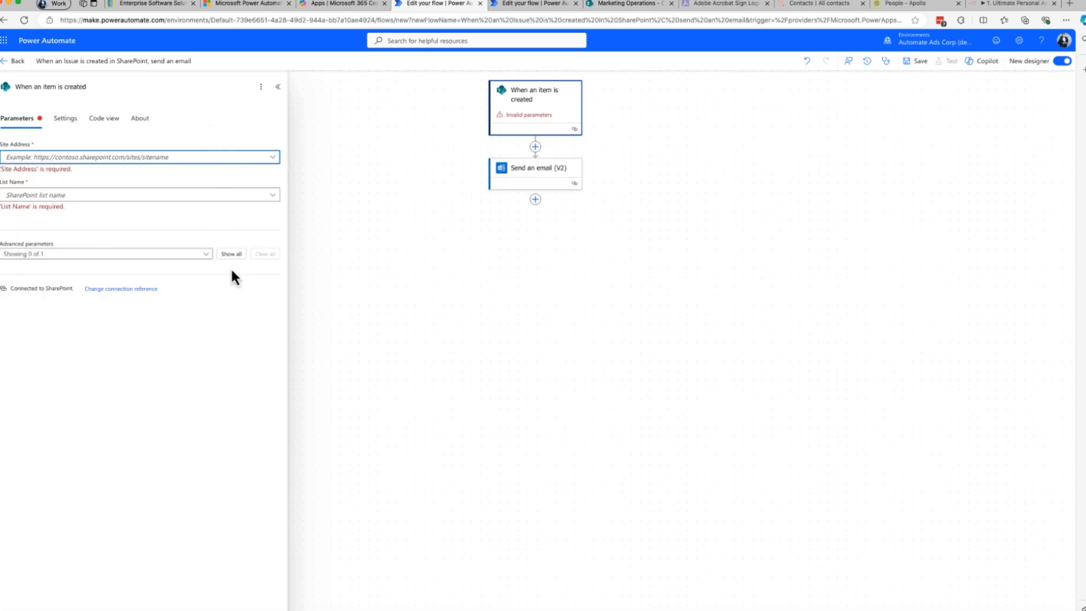
Set the trigger's site address to Marketing Operations and its list name to Campaign Issue Tracker List.
click(275, 162)
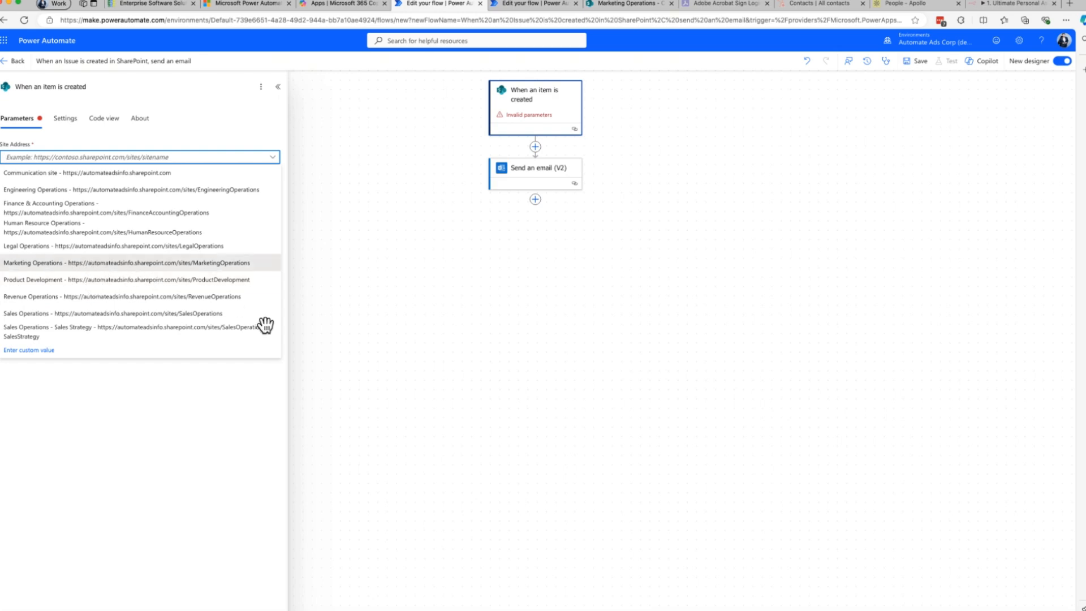
click(215, 262)
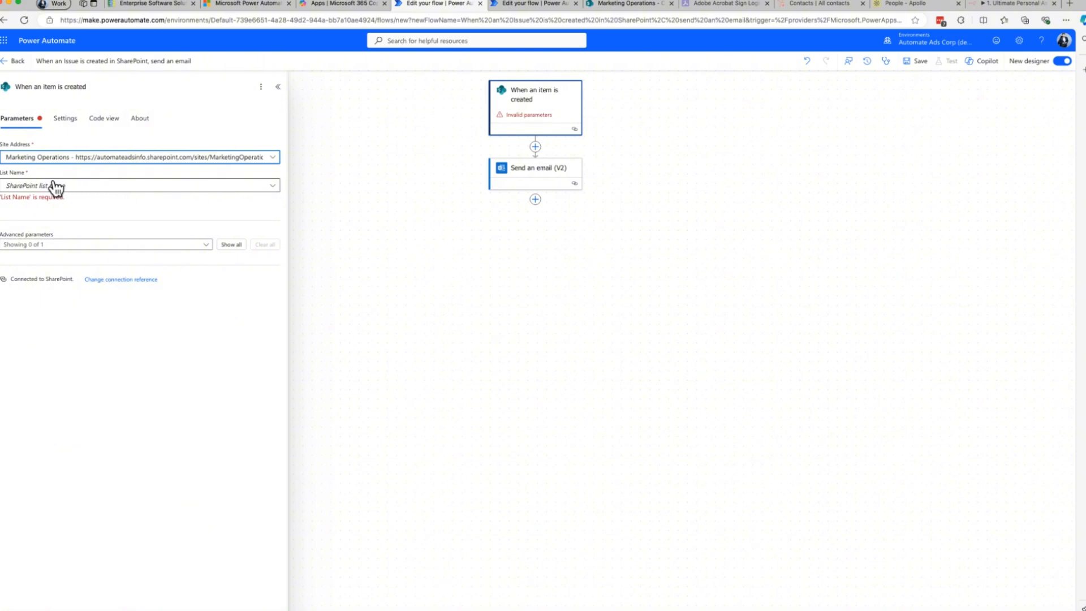
click(272, 191)
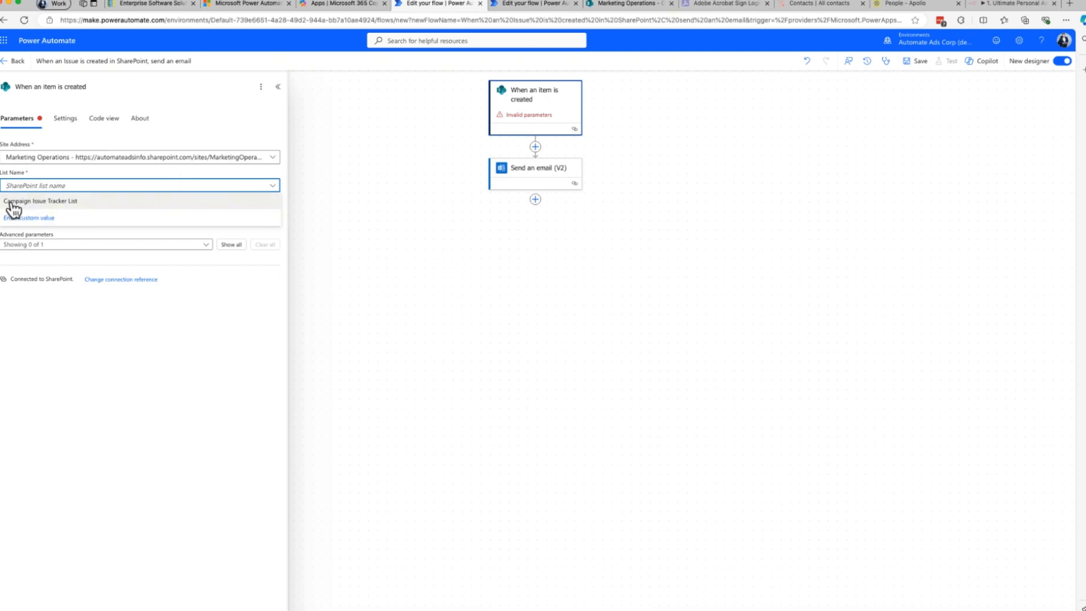
click(81, 200)
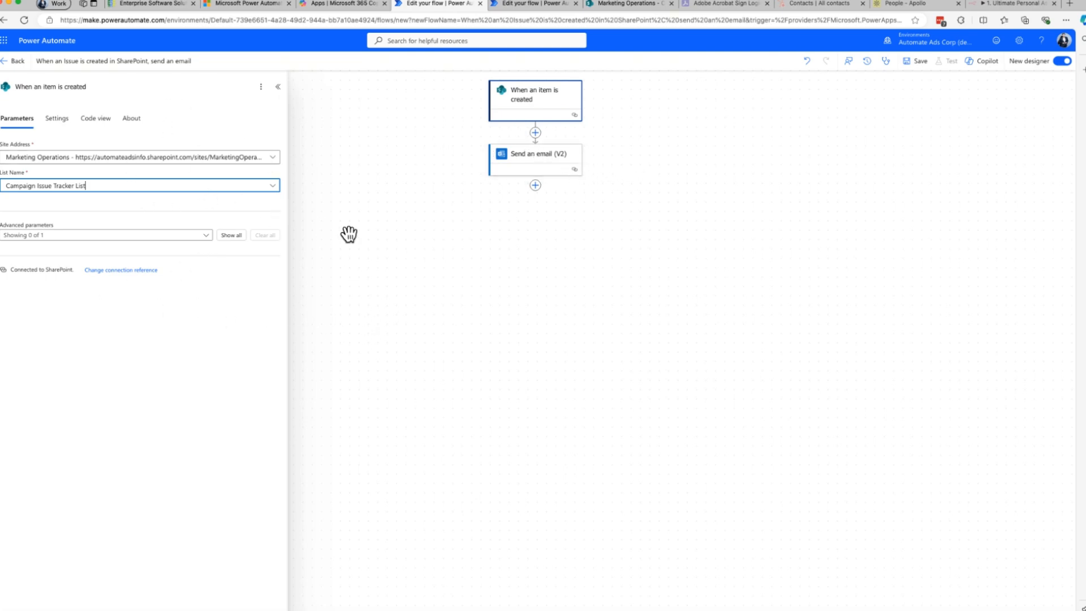
Close the trigger's settings and add the intended colleague from the directory as the recipient of the "Send an email (V2)" action.
click(463, 255)
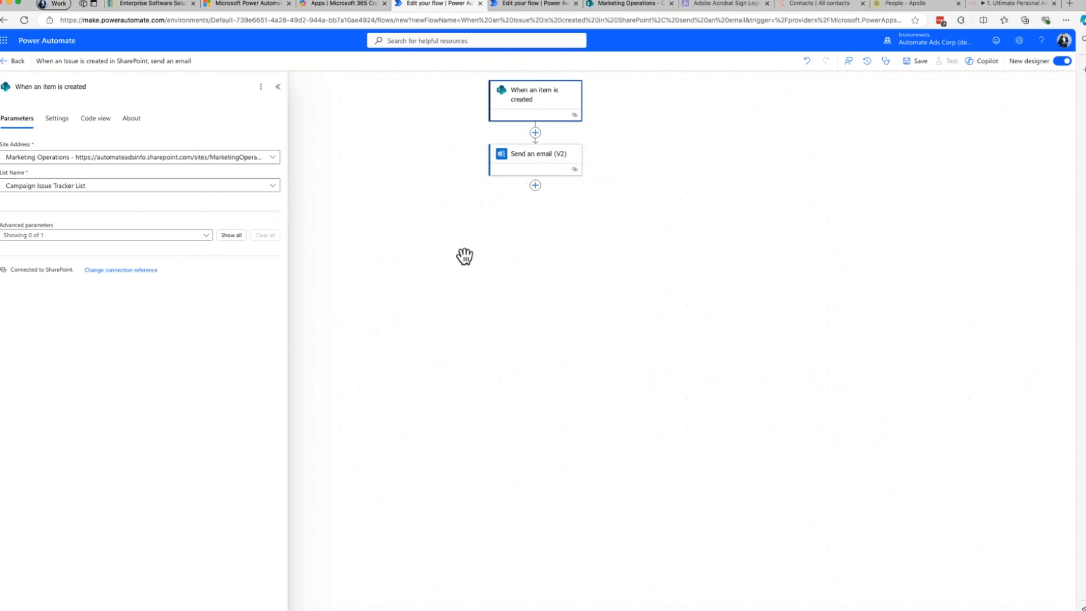
click(520, 167)
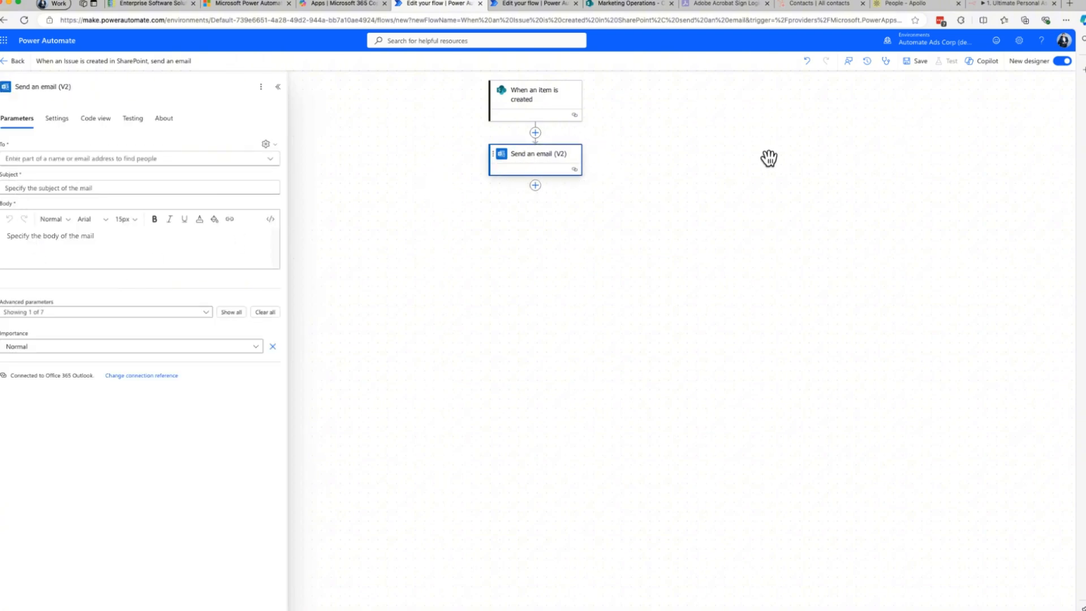
click(41, 159)
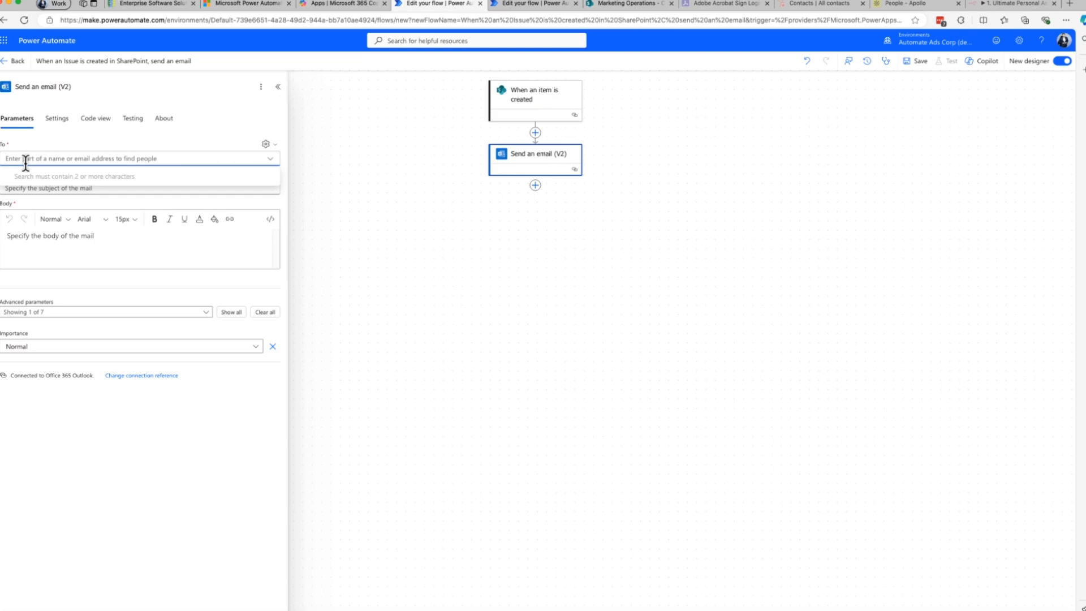
text(rob)
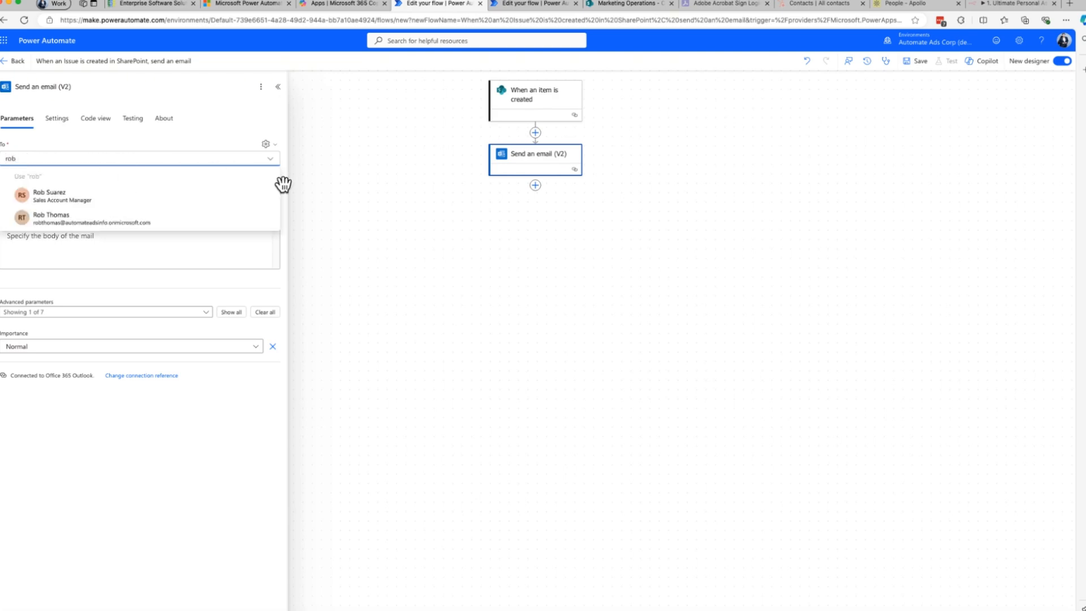
click(57, 218)
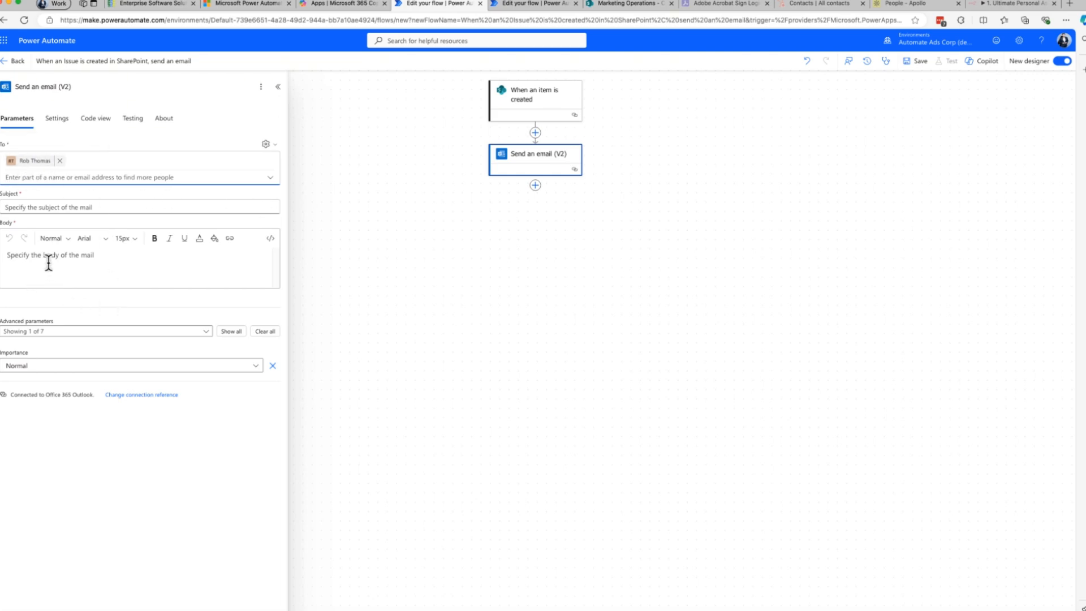
Set the email's subject to "New Issue was created".
click(26, 209)
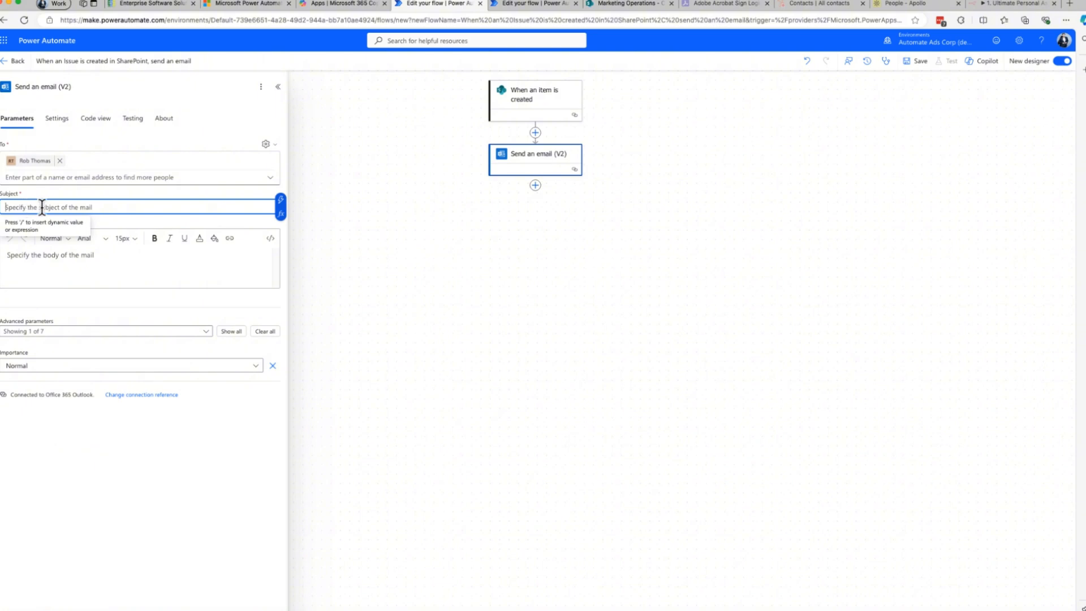
click(375, 263)
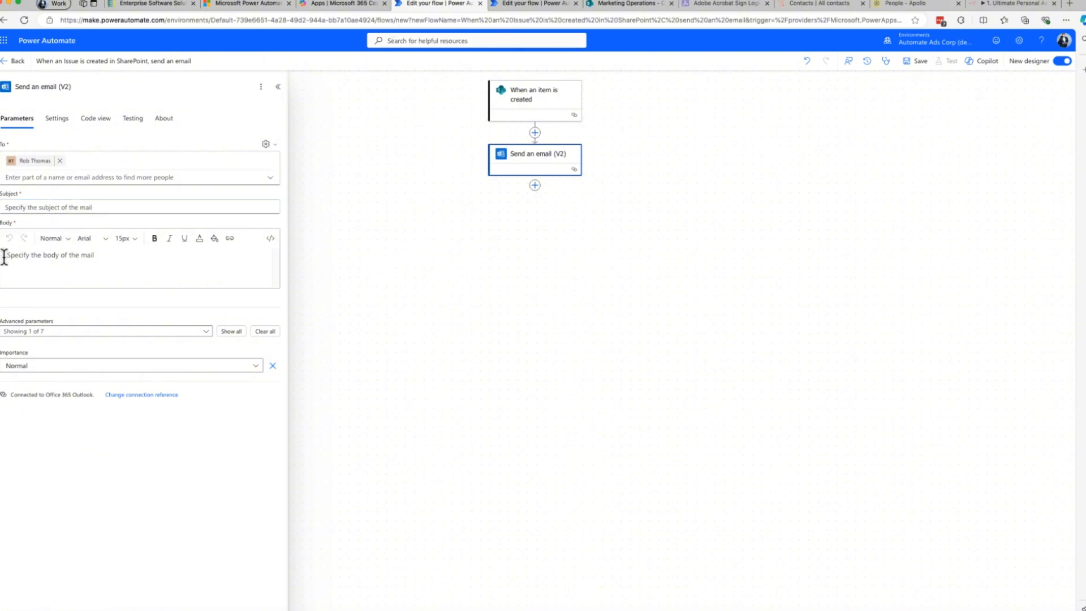
click(14, 207)
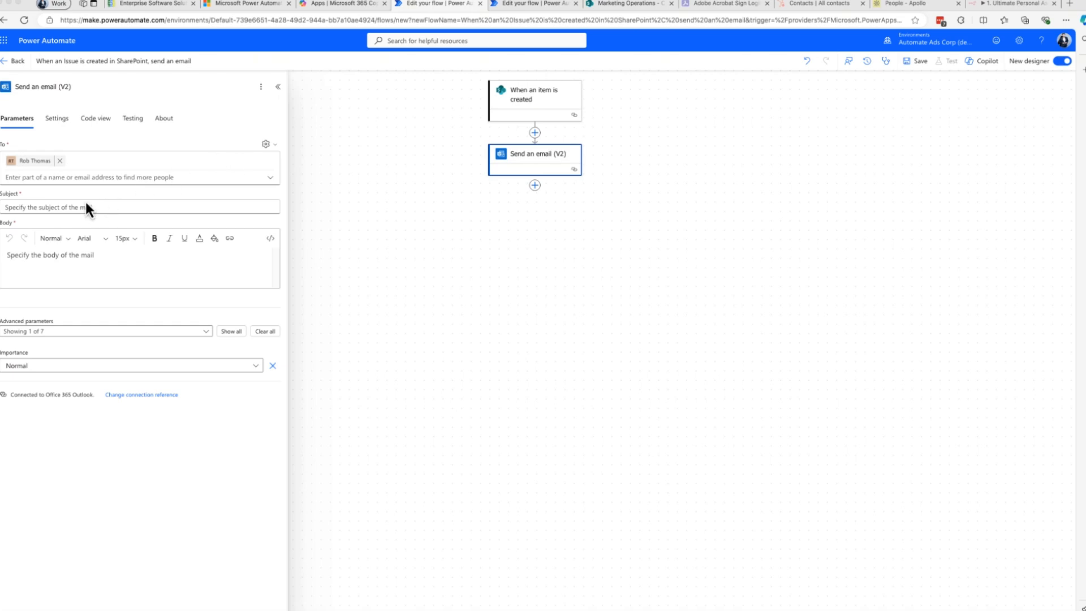
click(37, 207)
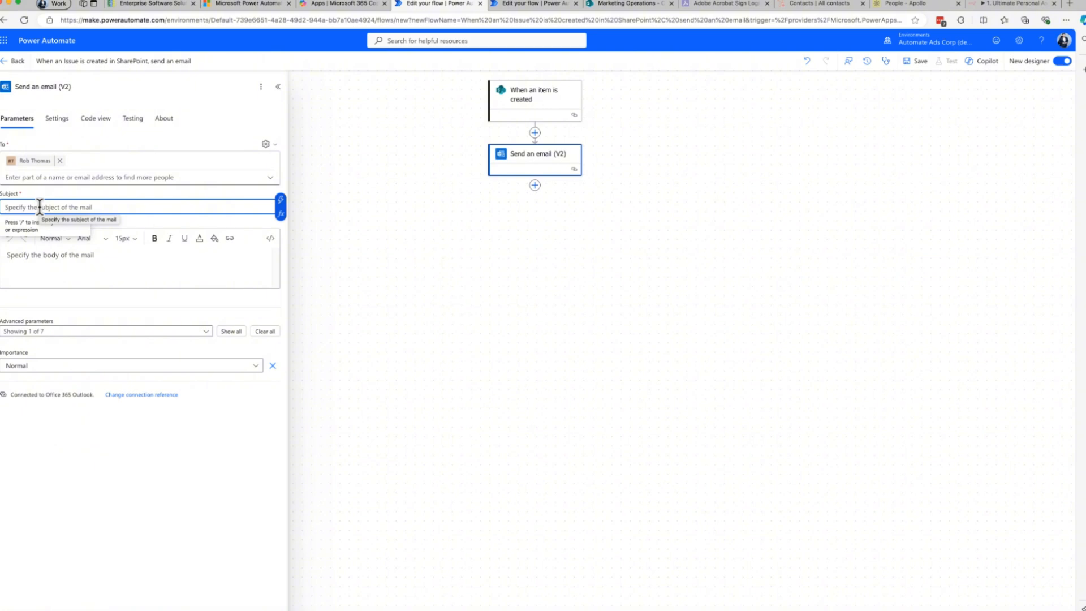
text(Issue was cr)
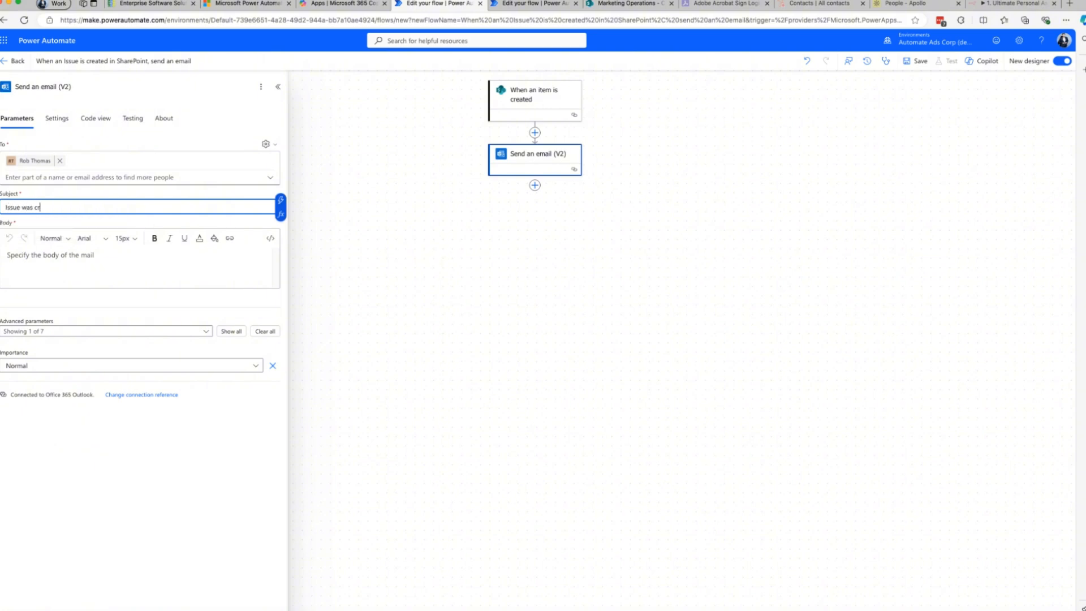
text(eated)
click(4, 207)
text(New)
Copy the body text "A new campaign issue has been created" from the other open flow's email action into this email's body.
click(40, 264)
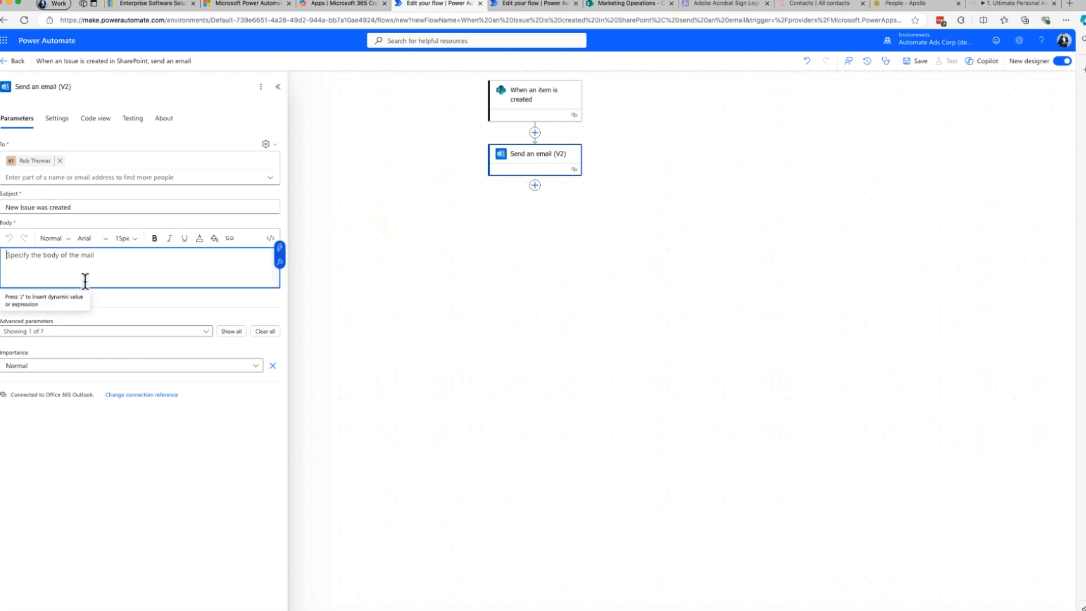
click(534, 4)
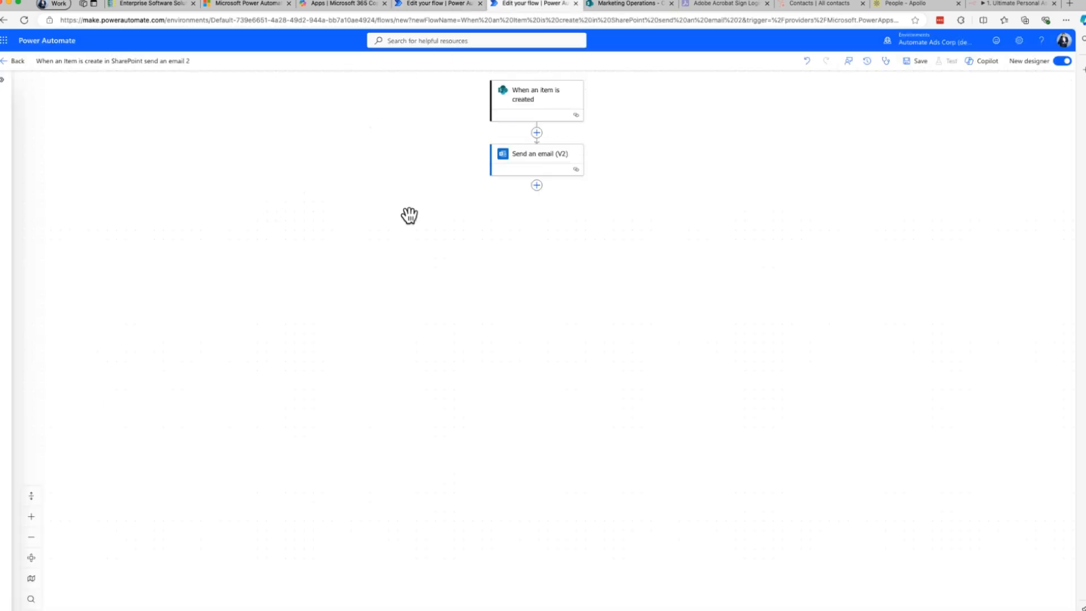
click(546, 164)
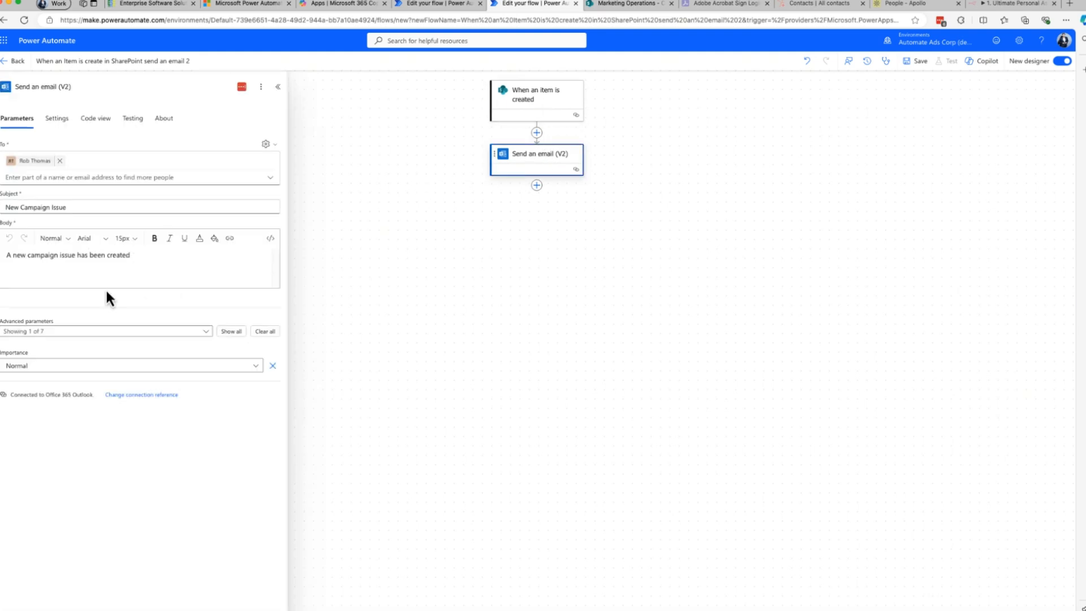
click(119, 262)
drag(145, 254, 4, 256)
key(super+c)
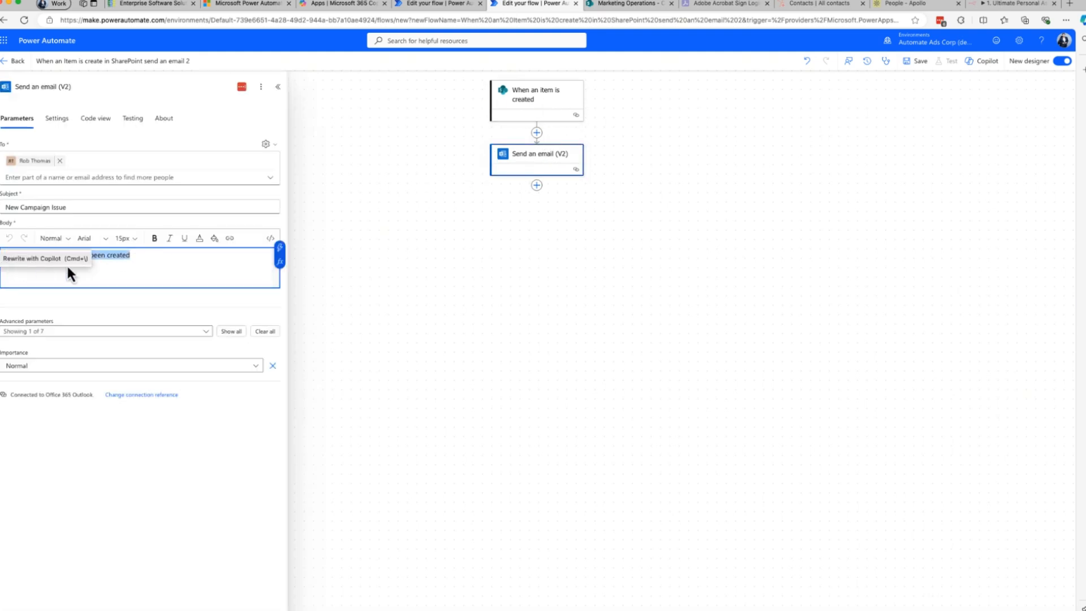
click(436, 4)
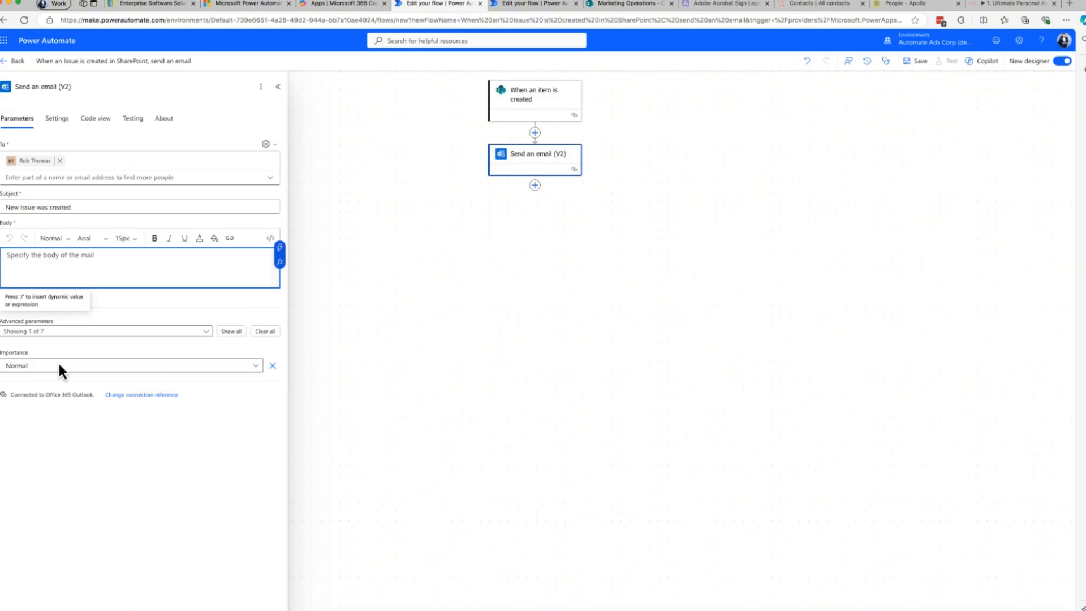
key(super+v)
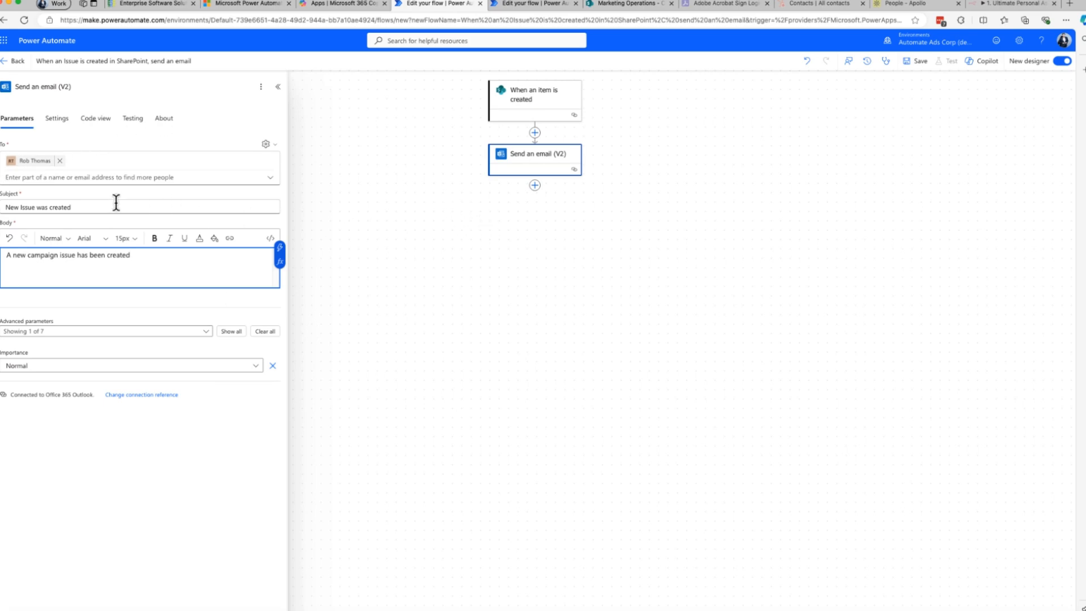
click(412, 370)
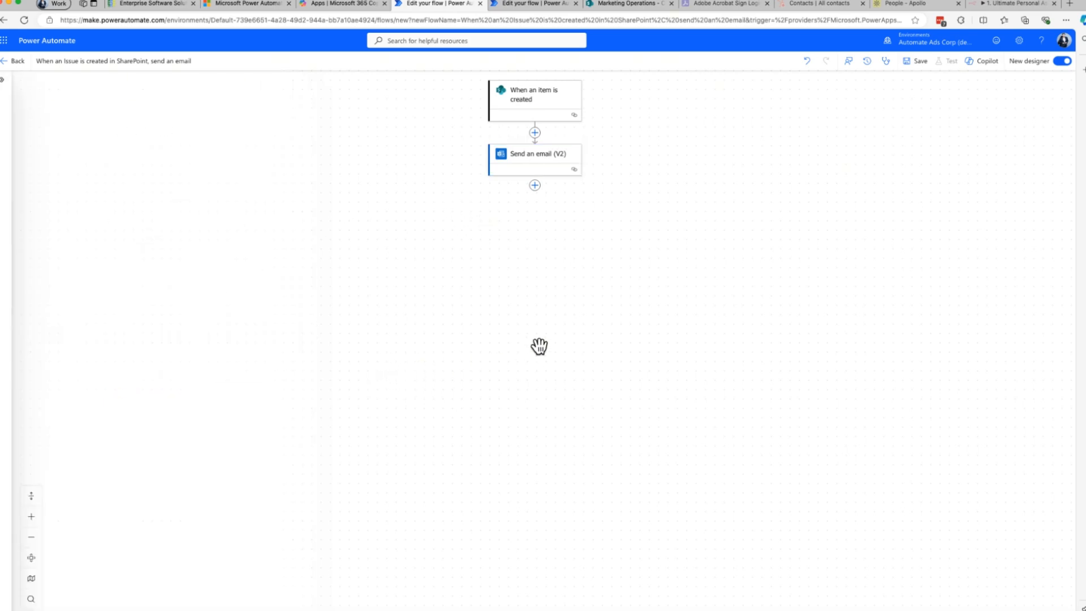